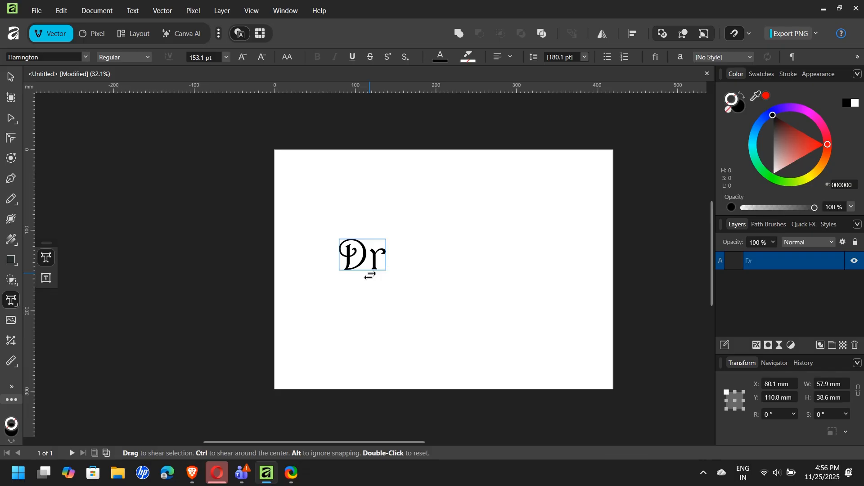
Complete the artistic text as "Drip" and set its font to Lucida Handwriting
text(p)
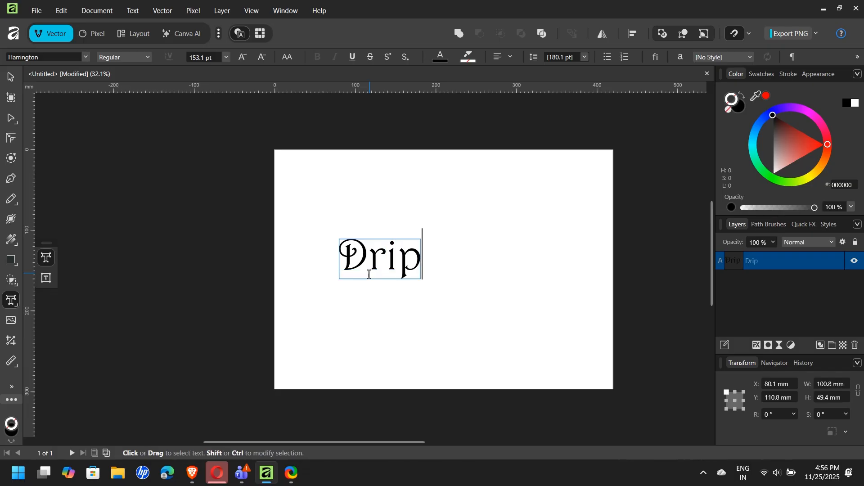
key(Escape)
click(84, 53)
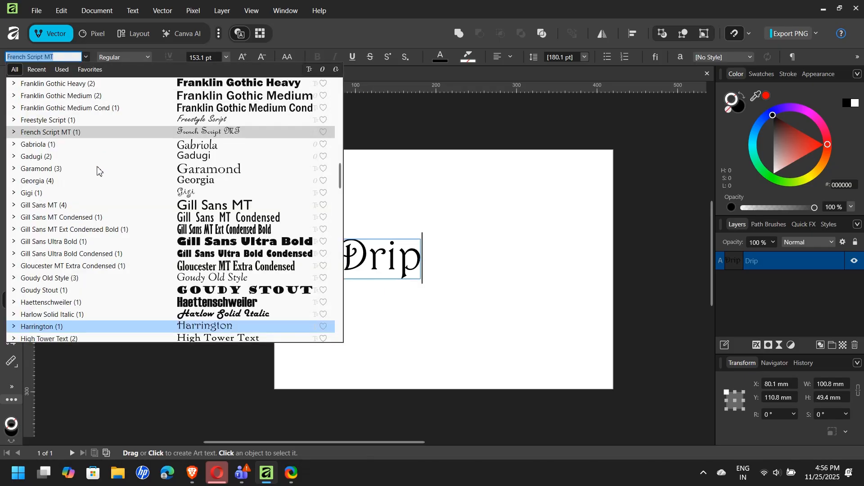
scroll(192, 315, down, 5)
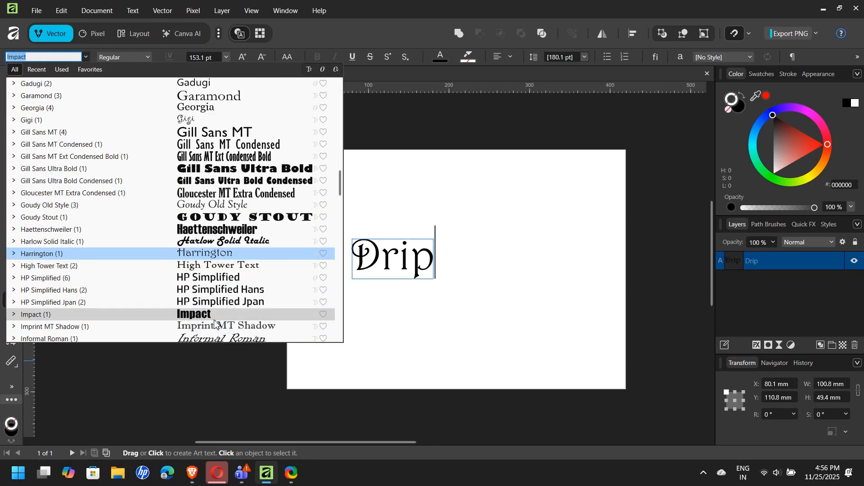
key(Escape)
key(ctrl+a)
click(83, 57)
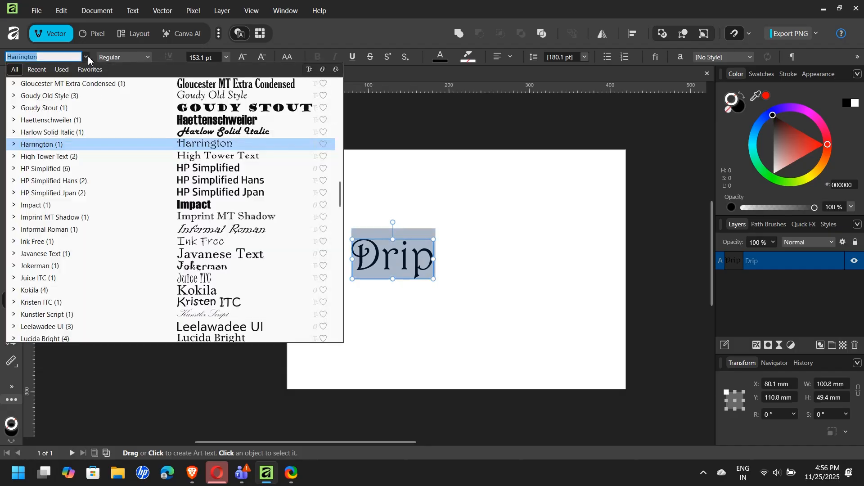
scroll(173, 270, down, 3)
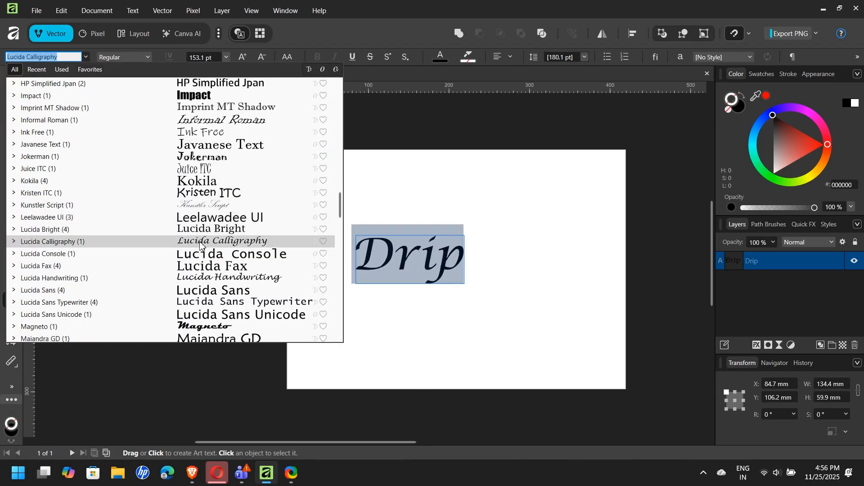
click(204, 277)
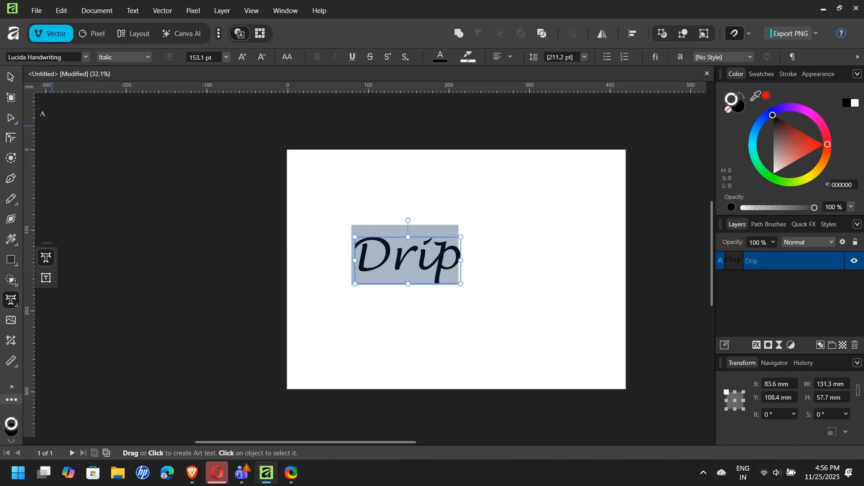
Enlarge the Drip text to about 187 mm wide and place it near the middle of the page
click(11, 77)
scroll(328, 396, right, 3)
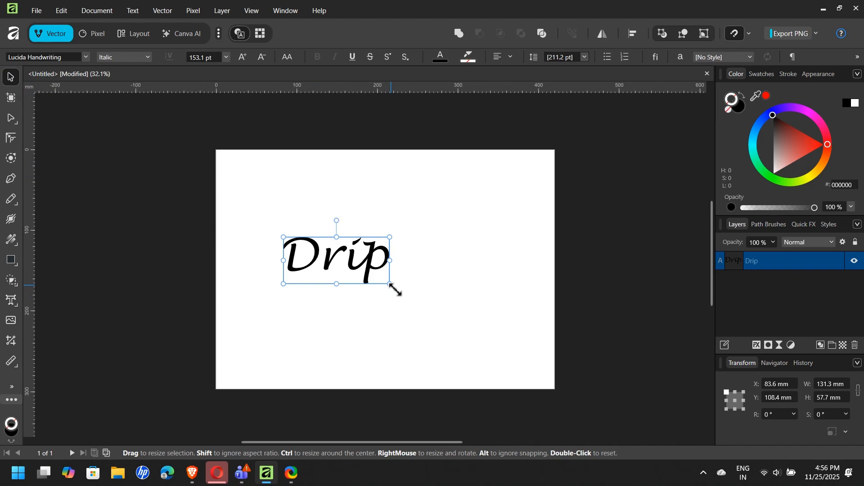
drag(395, 289, 423, 278)
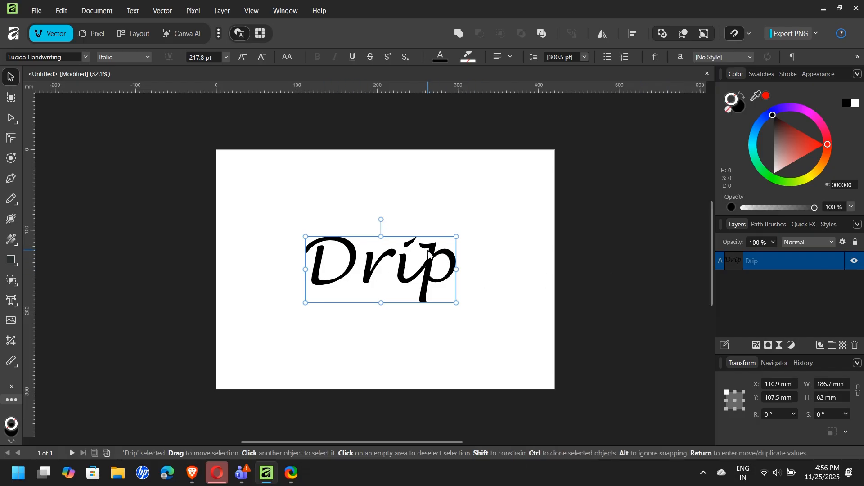
Convert the Drip text to curves and ungroup it into separate letters
right_click(375, 274)
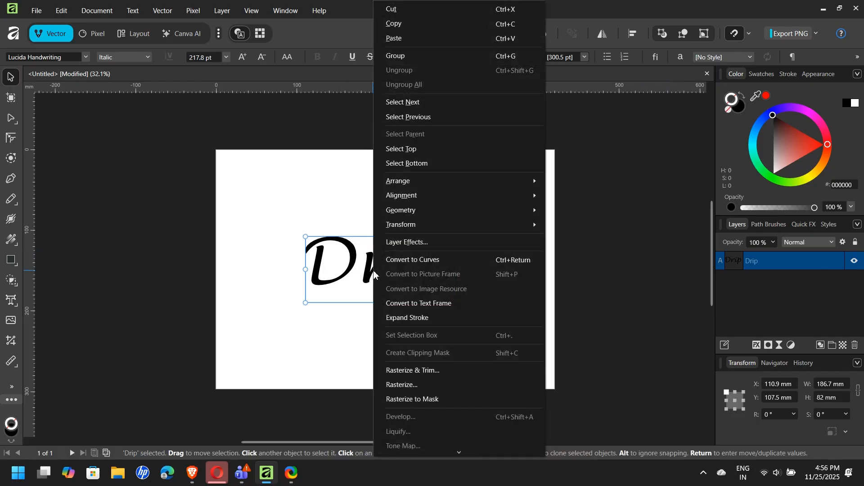
click(399, 260)
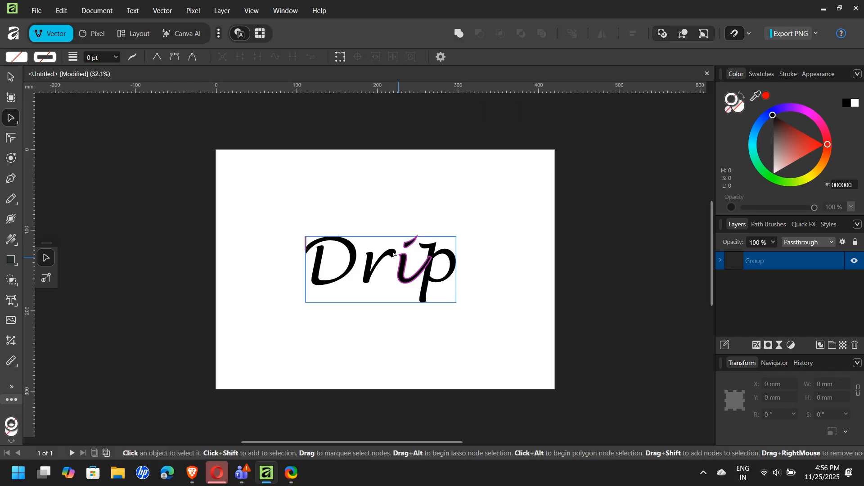
right_click(368, 261)
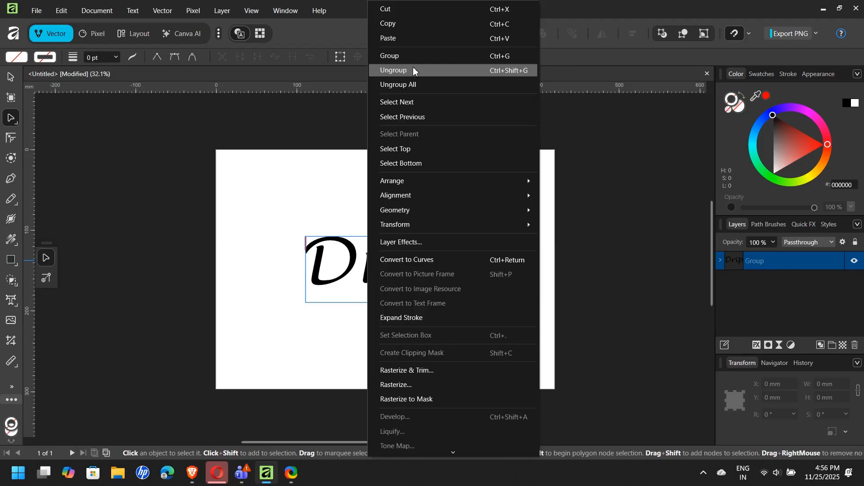
click(414, 71)
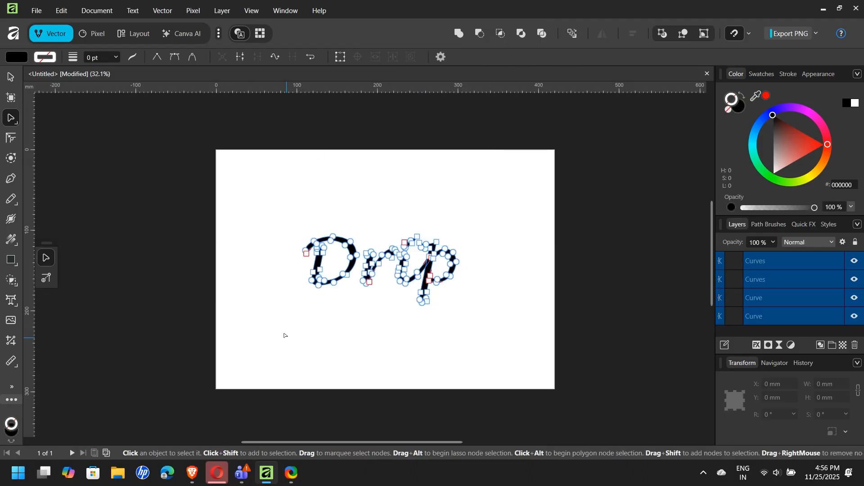
Pull a long, narrow drip down from the D's bottom curve, with its tip at about X 147 mm, Y 186 mm
scroll(284, 336, up, 10)
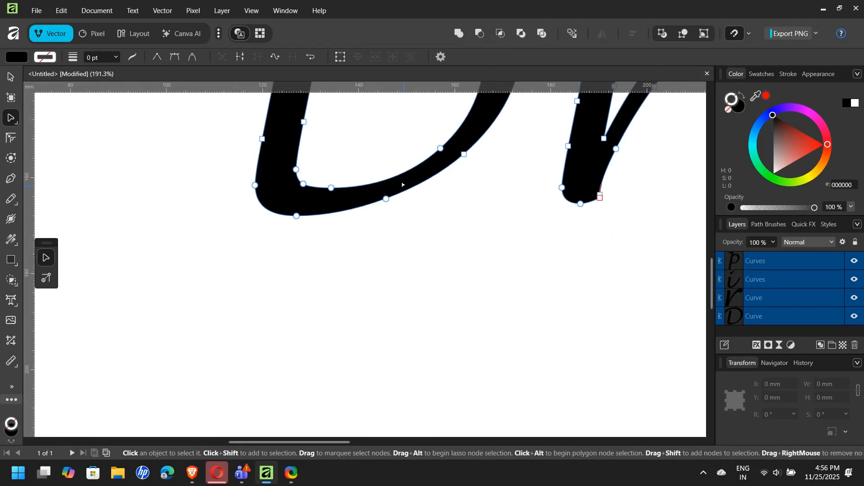
scroll(402, 184, up, 3)
scroll(367, 202, down, 2)
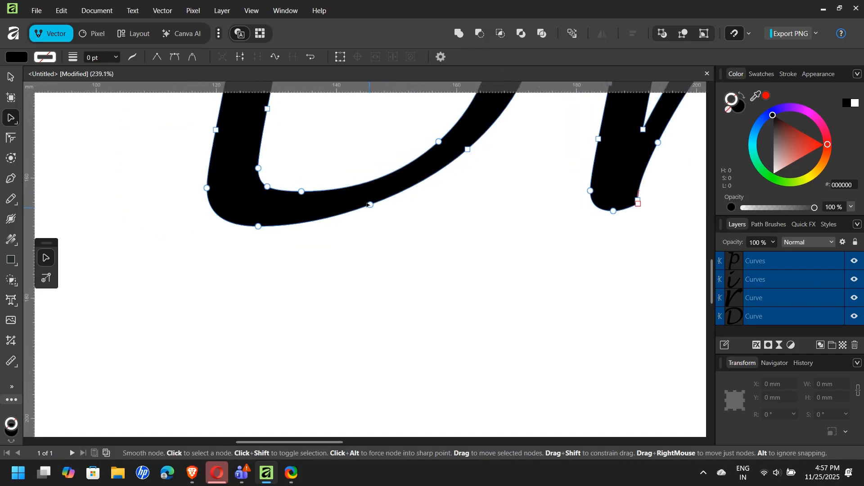
drag(369, 204, 379, 333)
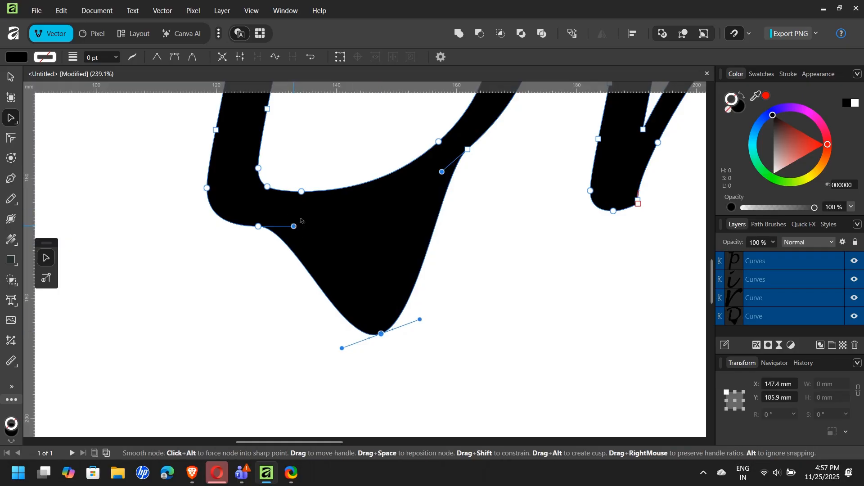
mouse_move(294, 225)
mouse_down()
mouse_move(435, 158)
mouse_move(396, 189)
mouse_move(325, 221)
mouse_up()
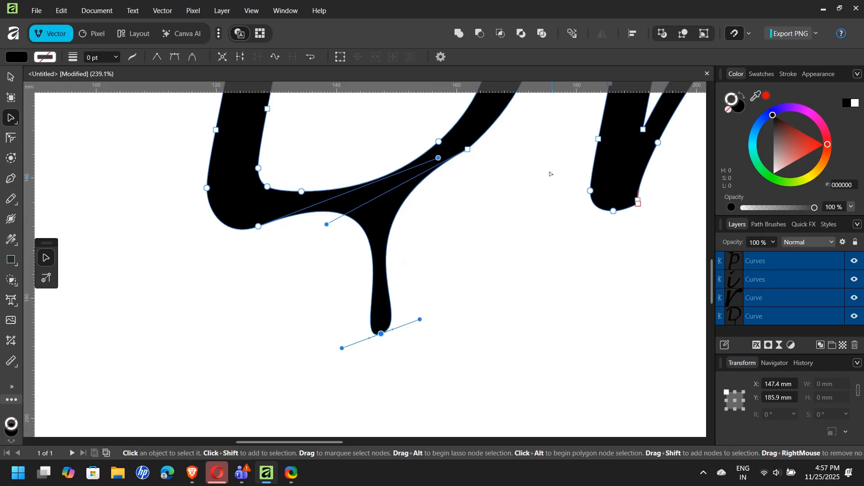
Bulge the D's outer right edge out to about X 176 mm, Y 131 mm and fill out the curve below it
scroll(550, 174, up, 3)
scroll(520, 185, up, 5)
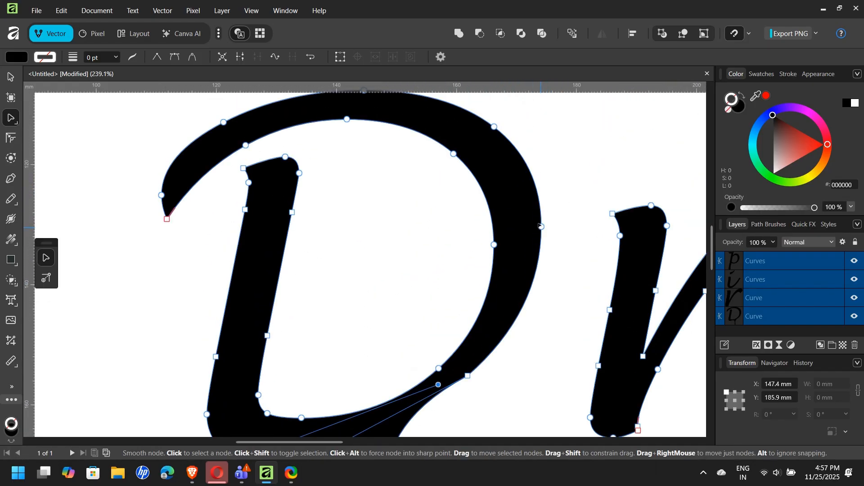
click(541, 227)
drag(540, 227, 549, 230)
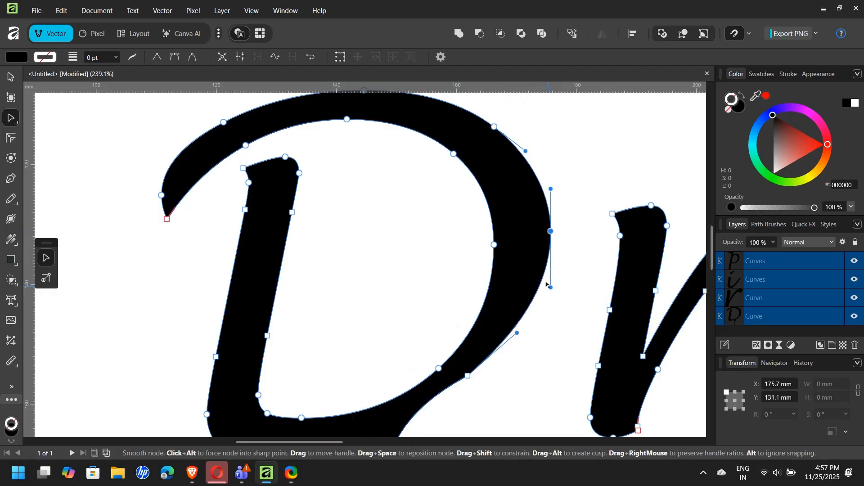
drag(540, 284, 537, 300)
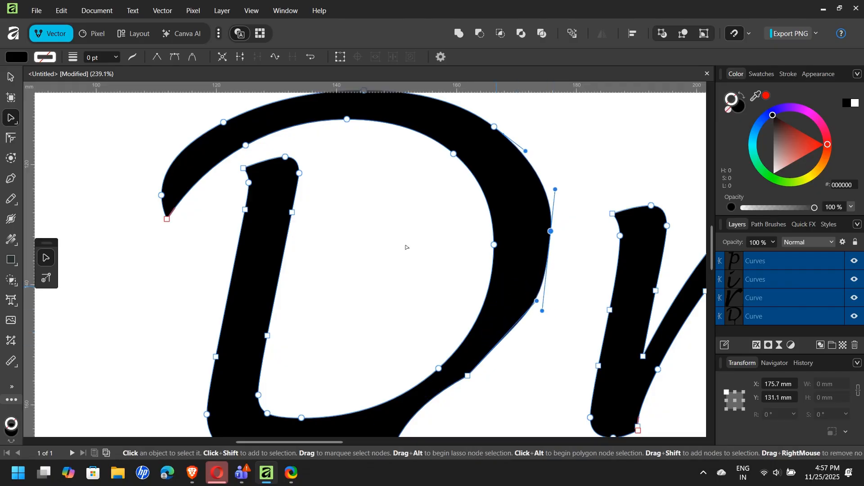
Form a short drip under the D's upper inner arch, with its tip at about X 144 mm, Y 121 mm
scroll(407, 247, up, 1)
scroll(407, 247, left, 1)
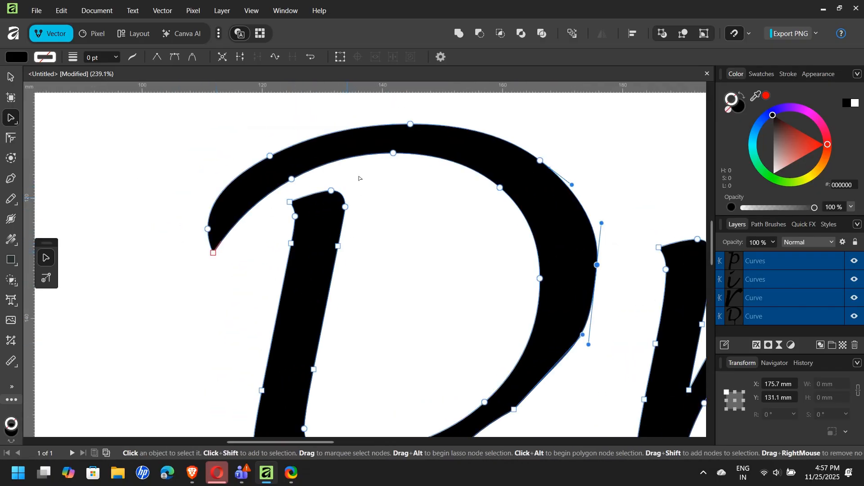
drag(394, 153, 405, 207)
drag(323, 162, 356, 134)
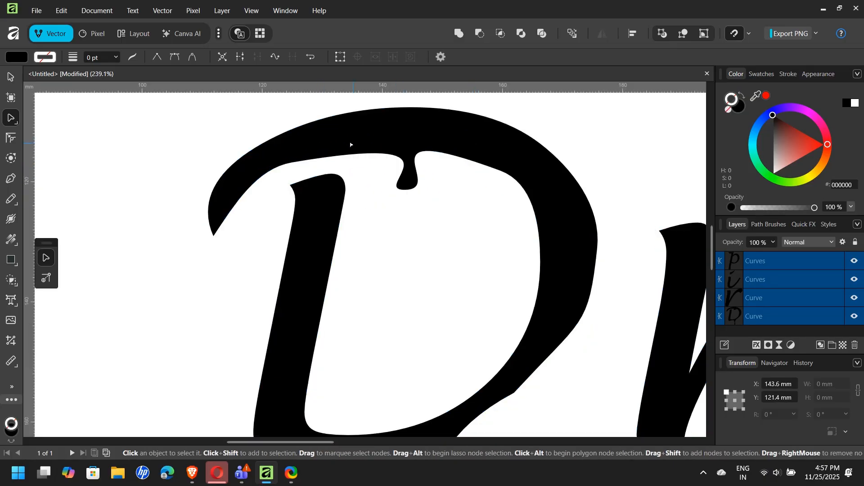
Try pulling the D's lower-left corner outward and reshaping its curve, and undo the changes
scroll(297, 191, down, 2)
scroll(297, 190, down, 2)
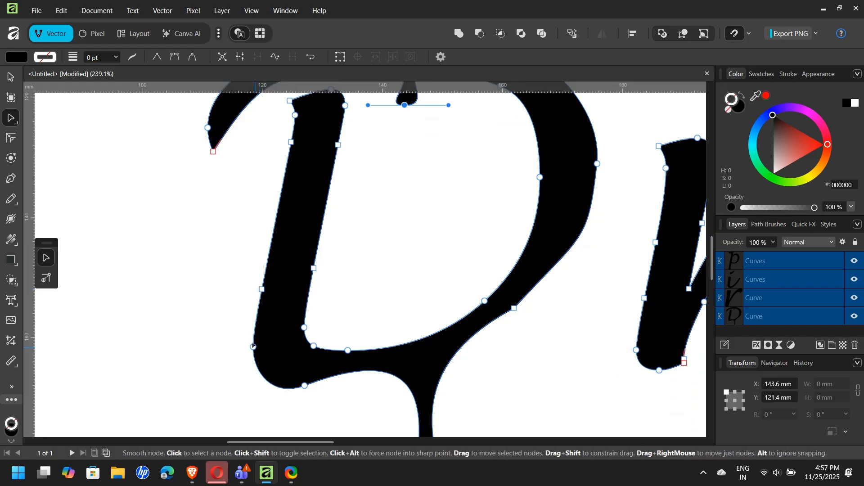
drag(253, 347, 229, 388)
drag(256, 318, 268, 350)
key(ctrl+z)
key(ctrl+z)
key(ctrl+z)
key(ctrl+z)
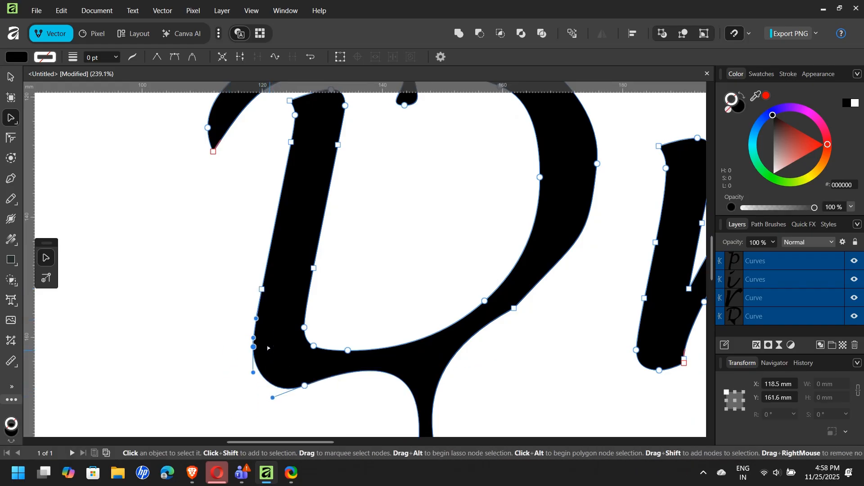
Add a drip hanging from the D's lower right edge, with its tip at about X 171 mm, Y 156 mm
scroll(333, 220, up, 3)
scroll(333, 220, right, 2)
scroll(517, 247, right, 3)
scroll(378, 315, up, 1)
drag(380, 317, 380, 396)
drag(344, 355, 362, 311)
scroll(362, 310, down, 4)
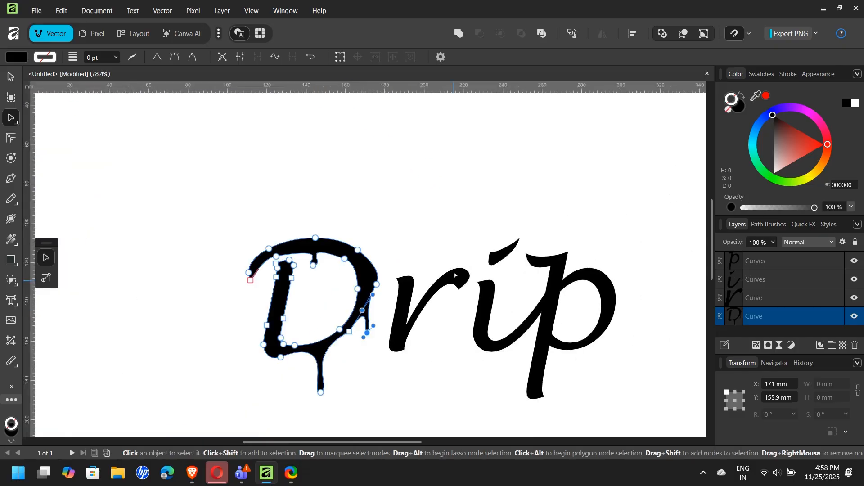
Pull a drip down from the foot of the r's stem and bend its curve handles into a narrow neck
click(398, 348)
scroll(399, 350, up, 6)
drag(314, 293, 289, 430)
drag(269, 249, 297, 244)
scroll(310, 273, down, 1)
scroll(310, 273, down, 1)
drag(304, 379, 347, 390)
drag(261, 376, 216, 368)
drag(296, 189, 251, 177)
drag(347, 183, 372, 186)
Pull a drip down from the end of the r's arm to about X 217 mm, Y 142 mm and narrow its neck
scroll(546, 197, up, 7)
scroll(546, 197, right, 4)
scroll(390, 263, down, 1)
drag(419, 221, 409, 315)
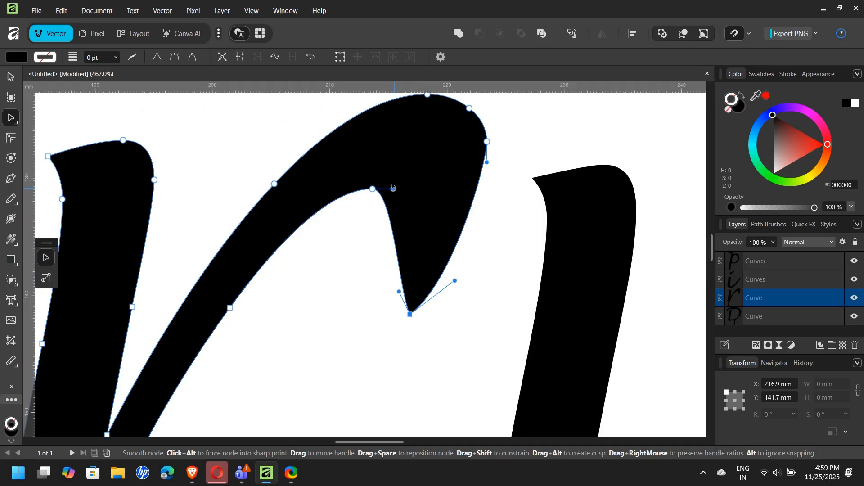
drag(393, 189, 410, 155)
drag(455, 281, 472, 293)
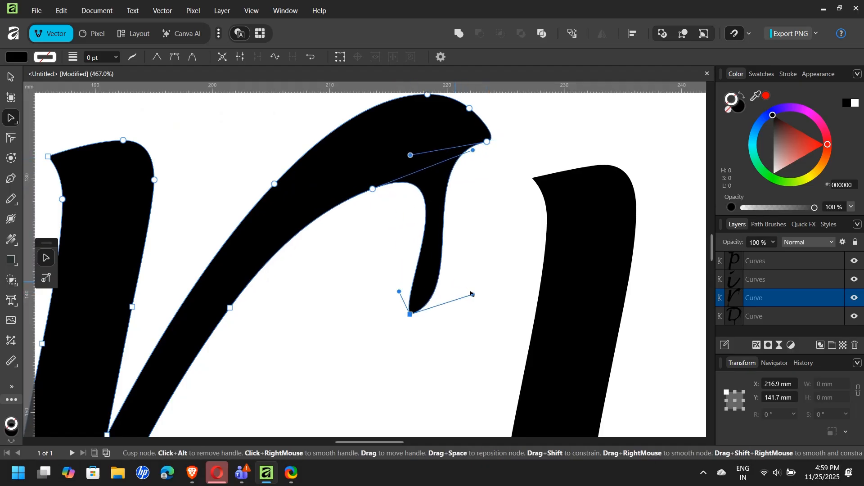
drag(399, 292, 380, 306)
Try pulling the node on the underside of the r's arm downward, and undo the move
scroll(365, 233, down, 5)
drag(229, 155, 268, 339)
scroll(232, 207, up, 1)
scroll(263, 338, down, 2)
key(ctrl+z)
Reshape the left edge of the r's stem with an inward curve and a slightly extended top-left corner
scroll(235, 174, left, 3)
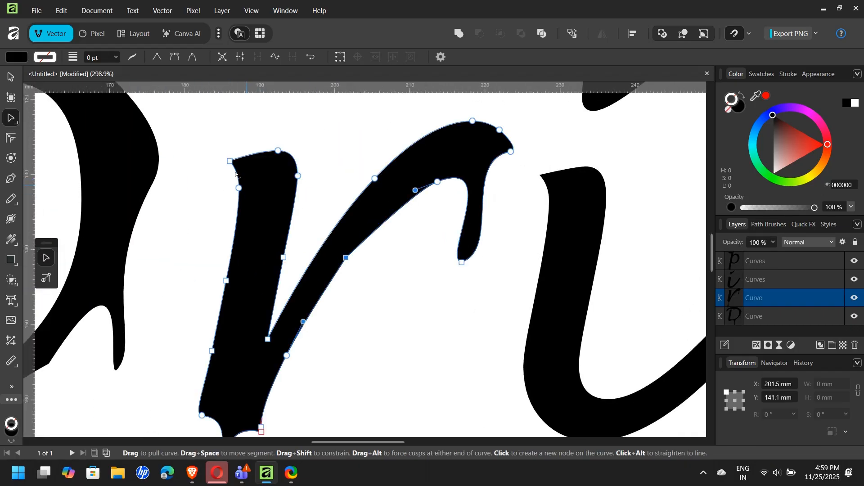
drag(217, 173, 223, 155)
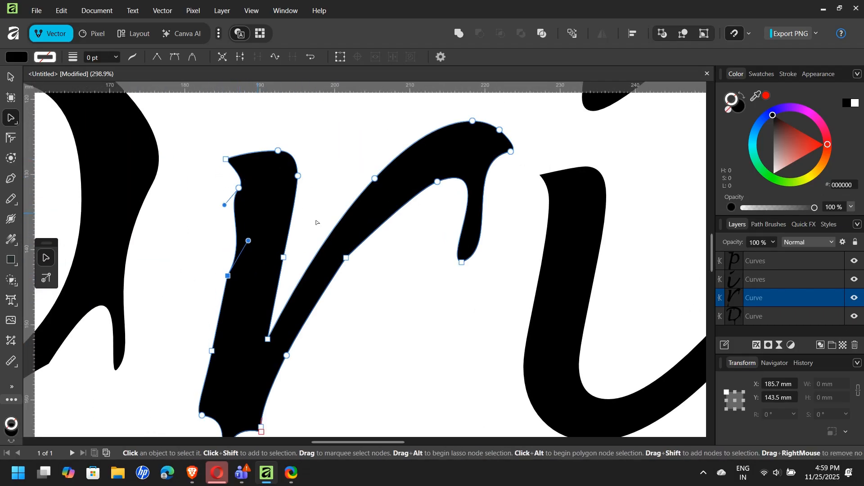
Pull a drip down from the lower end of the i's dot to about X 234 mm, Y 127 mm and narrow its neck
scroll(317, 222, right, 3)
scroll(358, 238, down, 3)
scroll(349, 144, up, 4)
click(328, 145)
scroll(328, 145, up, 1)
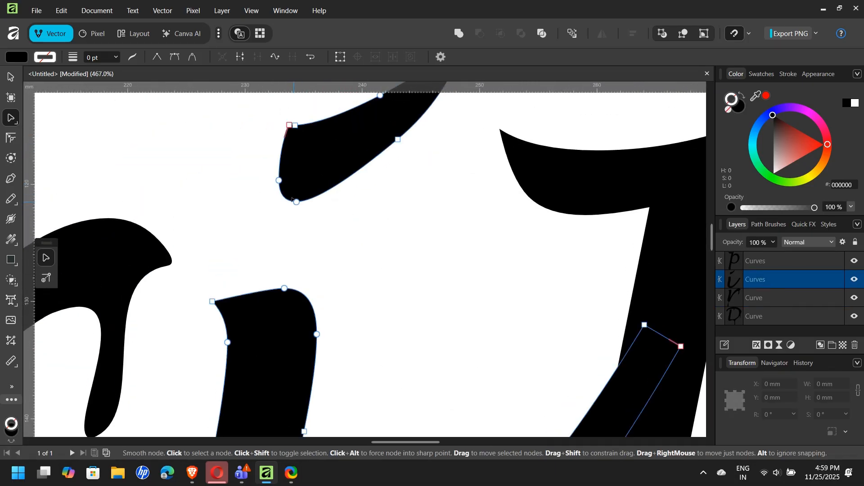
drag(291, 200, 355, 268)
drag(273, 260, 249, 265)
drag(302, 181, 264, 178)
scroll(263, 178, up, 2)
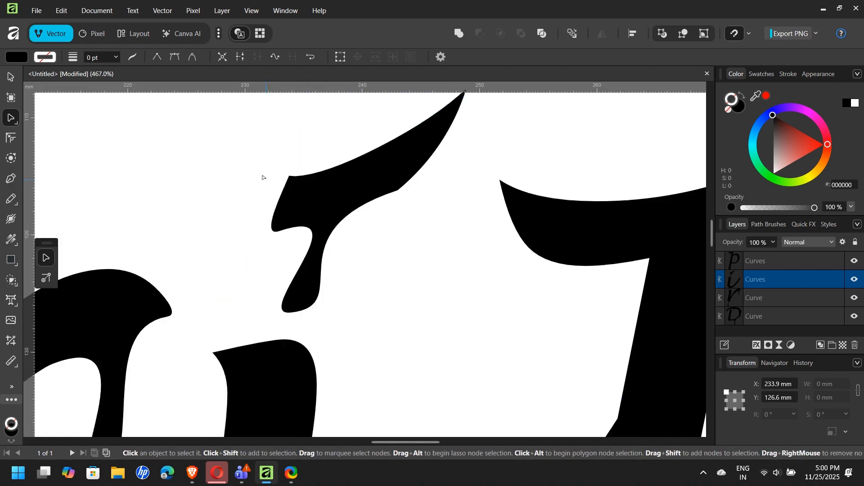
Shape a small drip at the upper right end of the i's dot, with its tip at about X 249 mm, Y 115 mm
mouse_move(456, 143)
mouse_down()
mouse_move(466, 207)
mouse_move(463, 130)
mouse_up()
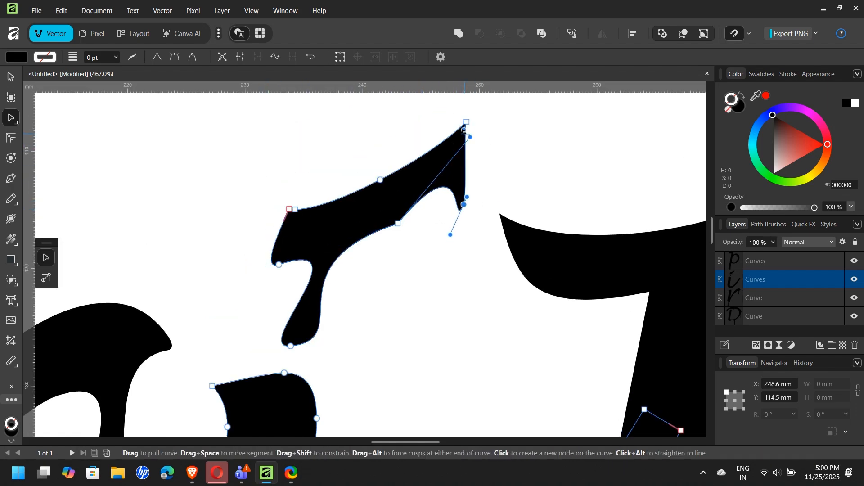
drag(446, 170, 444, 162)
mouse_move(467, 196)
mouse_down()
mouse_move(482, 179)
mouse_move(473, 187)
mouse_up()
Make the i's stem uneven by shifting a node on its inner right edge and its top-left corner
scroll(330, 241, down, 3)
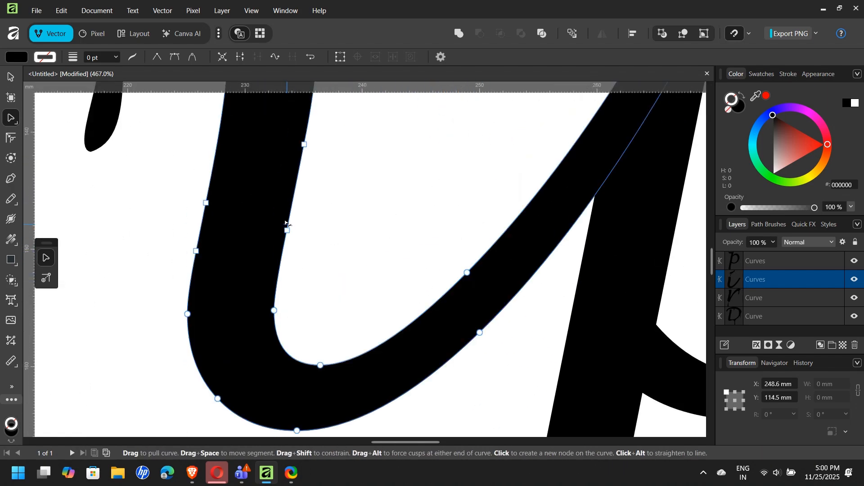
drag(288, 226, 293, 265)
scroll(293, 264, up, 2)
drag(210, 131, 228, 174)
Pull a slanted drip from the i's lower-left curve to about X 224 mm, Y 172 mm and shape its neck
scroll(228, 168, down, 4)
drag(218, 231, 171, 344)
drag(188, 180, 206, 191)
Pull a pointed drip from the underside of the i's connecting stroke to about X 251 mm, Y 163 mm and narrow its neck
scroll(340, 195, up, 2)
scroll(340, 195, right, 4)
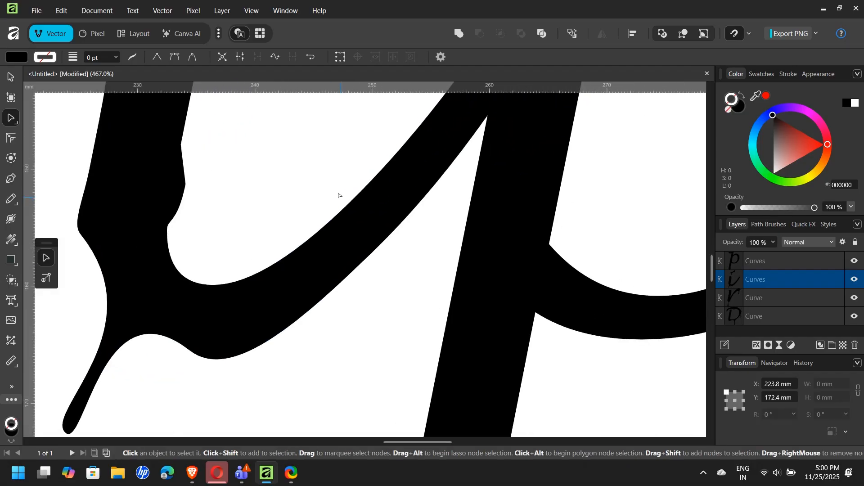
alt+click(294, 237)
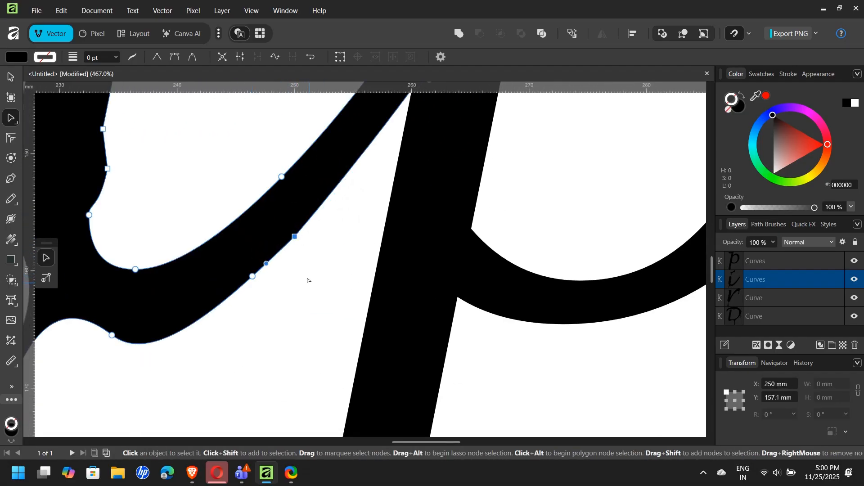
drag(295, 237, 309, 310)
click(363, 209)
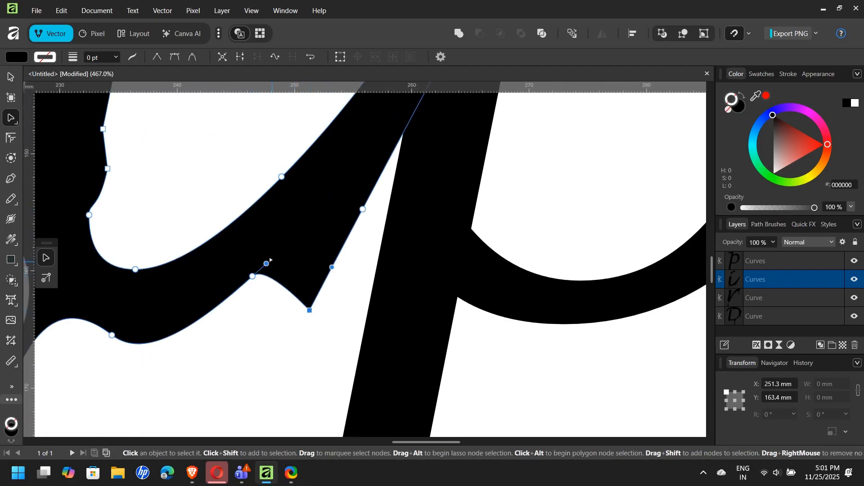
drag(266, 263, 303, 217)
drag(331, 267, 303, 237)
Pull a drip from the p's upper-left serif to about X 248 mm, Y 133 mm and curve its neck inward
scroll(312, 310, down, 4)
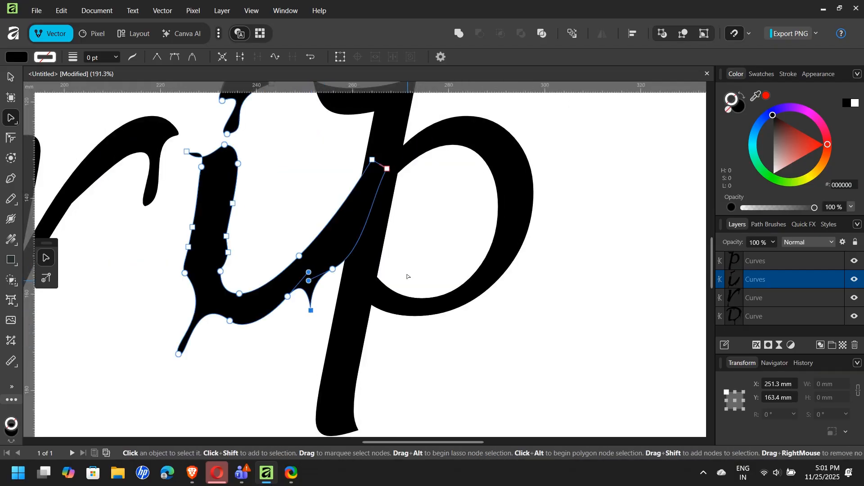
click(498, 166)
scroll(498, 166, up, 3)
drag(325, 203, 333, 280)
drag(290, 258, 268, 249)
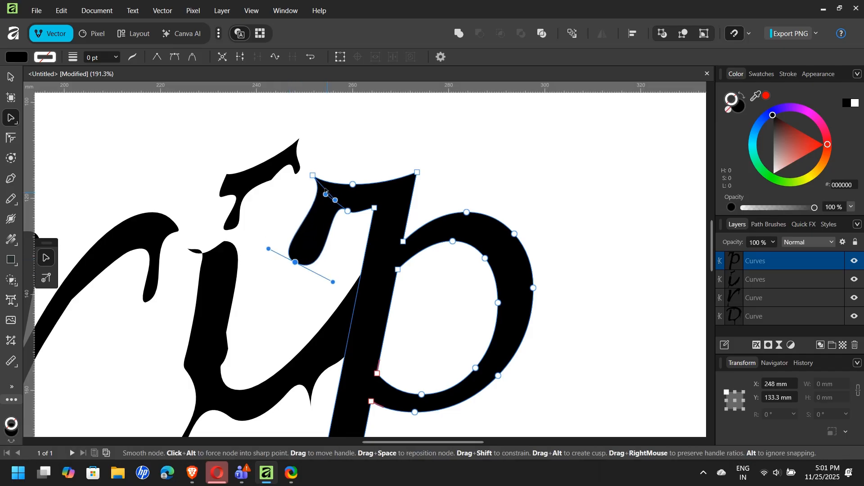
drag(335, 199, 317, 187)
Pull a drip from the lower-right curve of the p's bowl to about X 294 mm, Y 167 mm and narrow its neck
scroll(431, 229, down, 1)
scroll(431, 229, down, 3)
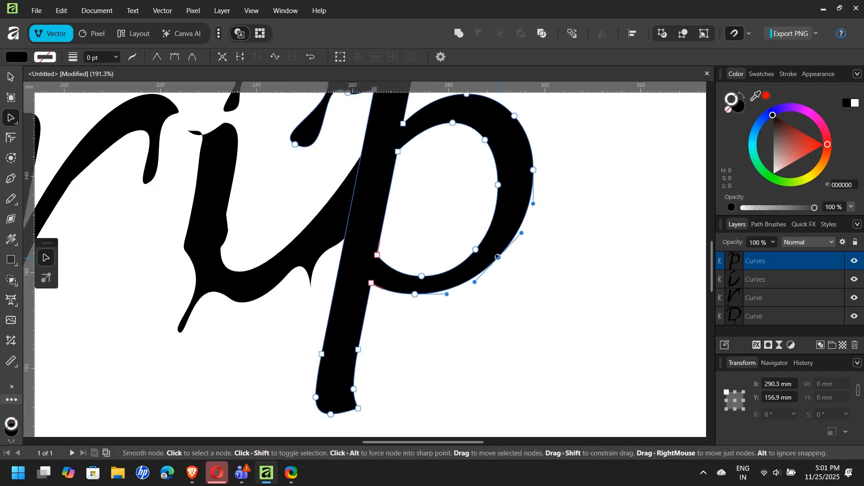
drag(498, 256, 518, 306)
drag(447, 294, 540, 247)
drag(533, 204, 486, 302)
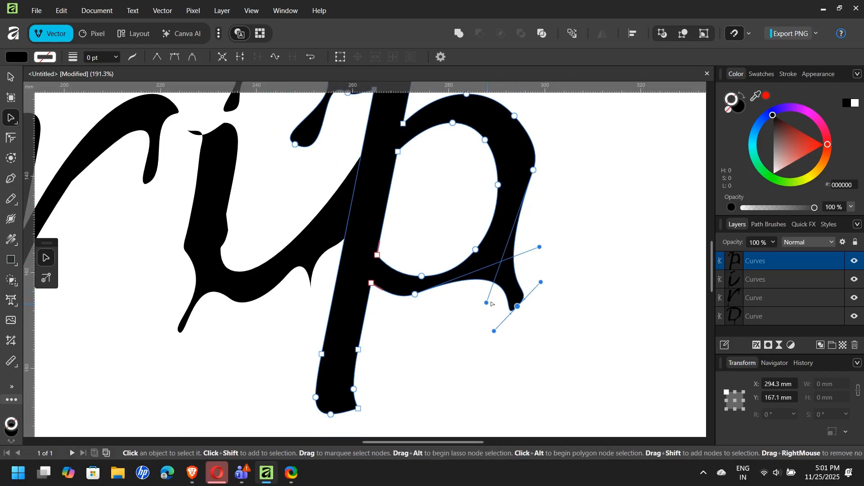
Stretch the lower end of the p's stem into a long drip to about X 253 mm, Y 204 mm, with a rounded tip
scroll(496, 334, down, 4)
mouse_move(331, 313)
mouse_down()
mouse_move(315, 394)
mouse_move(337, 310)
mouse_move(325, 298)
mouse_up()
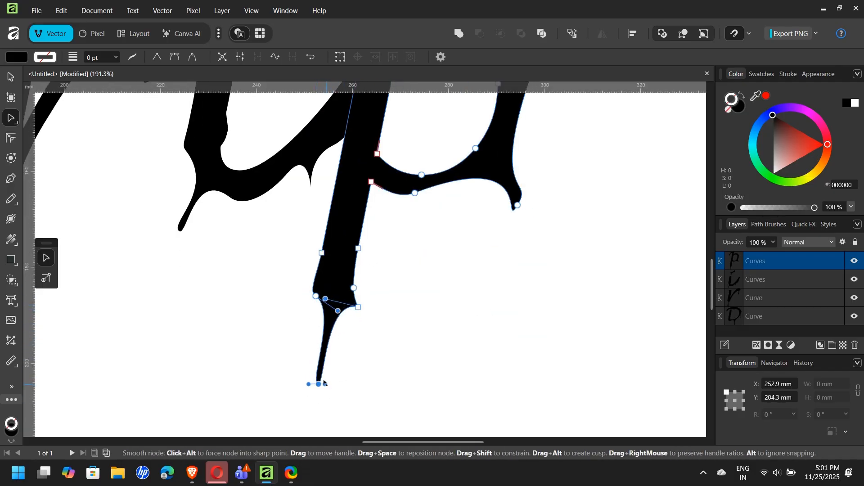
drag(307, 381, 290, 383)
scroll(441, 225, up, 8)
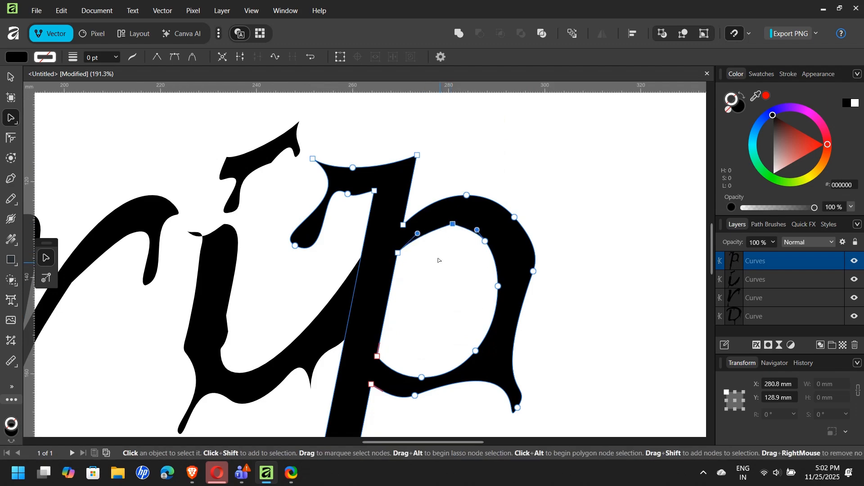
drag(453, 224, 441, 295)
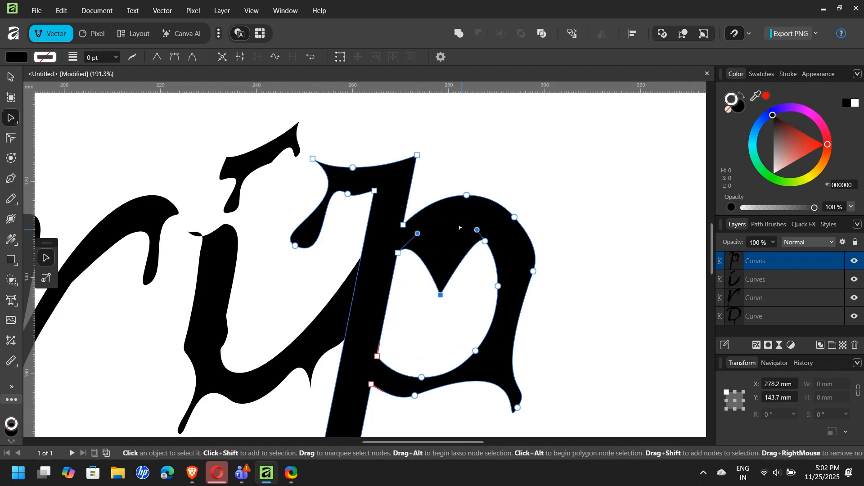
key(ctrl+z)
key(ctrl+z)
Pull a slim drip down from the inner upper edge of the p's bowl to about X 280 mm, Y 145 mm and shape its neck
drag(450, 223, 446, 300)
mouse_move(418, 234)
mouse_down()
mouse_move(468, 233)
mouse_move(424, 239)
mouse_up()
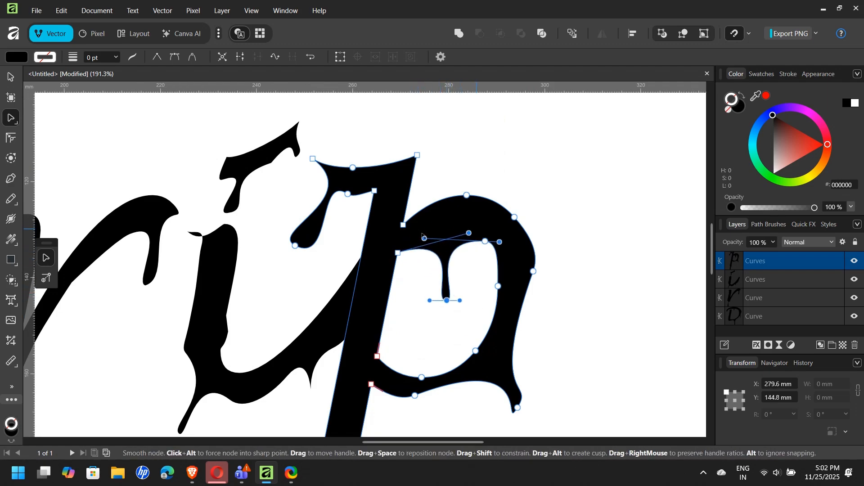
Pull a slanted drip from the D's lower-left corner to about X 113 mm, Y 175 mm and narrow its neck
scroll(514, 224, down, 5)
click(241, 277)
scroll(228, 281, up, 6)
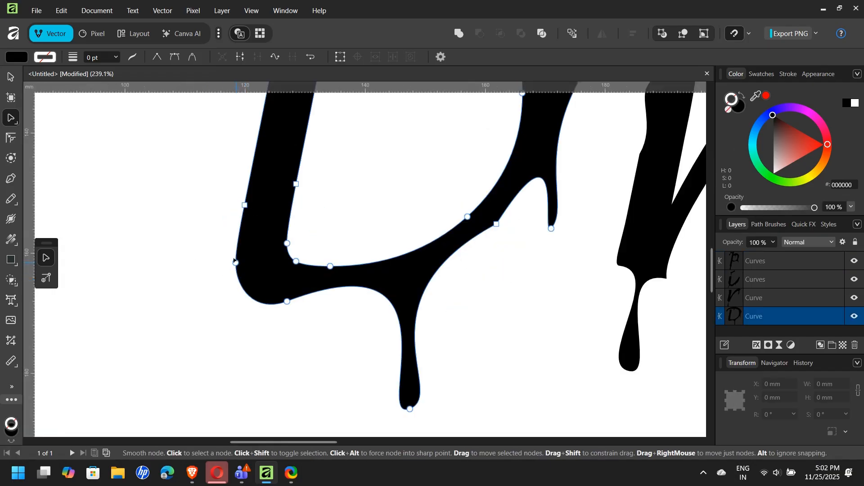
click(198, 284)
drag(198, 284, 175, 334)
drag(252, 254, 258, 287)
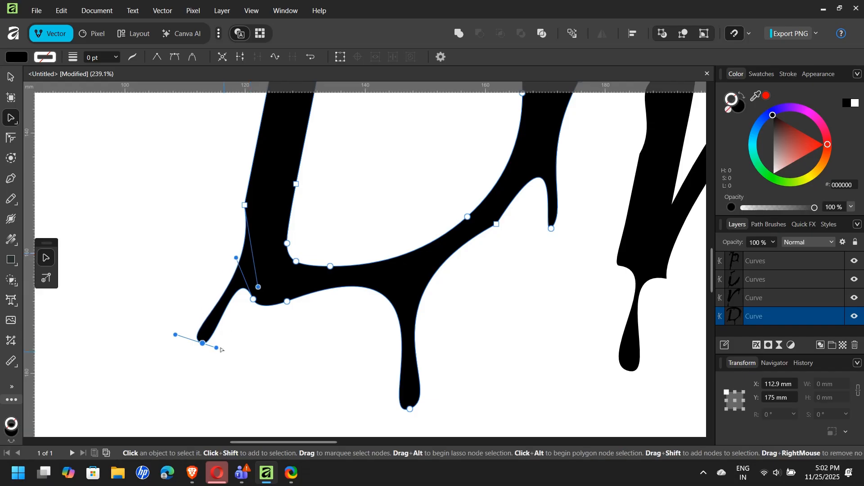
Round the tip of the D's lower-left drip and smooth its neck with an added node at about X 119 mm, Y 162 mm
drag(216, 347, 239, 355)
drag(236, 258, 227, 254)
drag(258, 287, 266, 294)
click(241, 269)
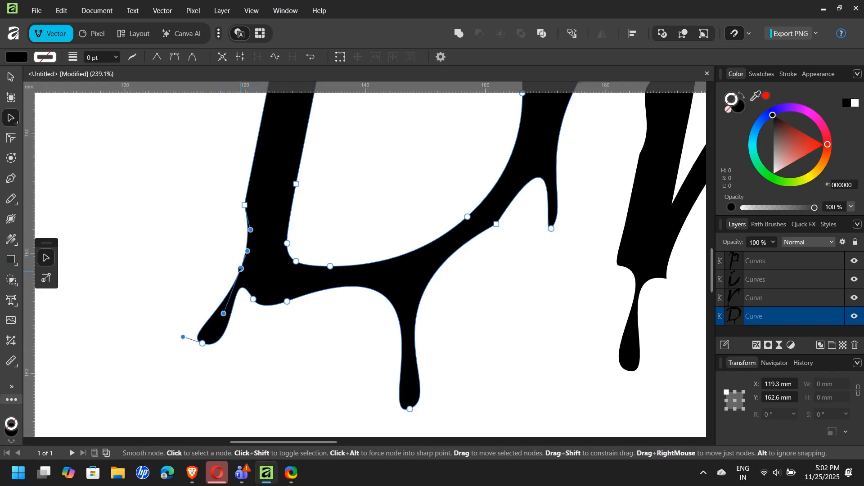
drag(241, 269, 239, 267)
drag(223, 313, 232, 316)
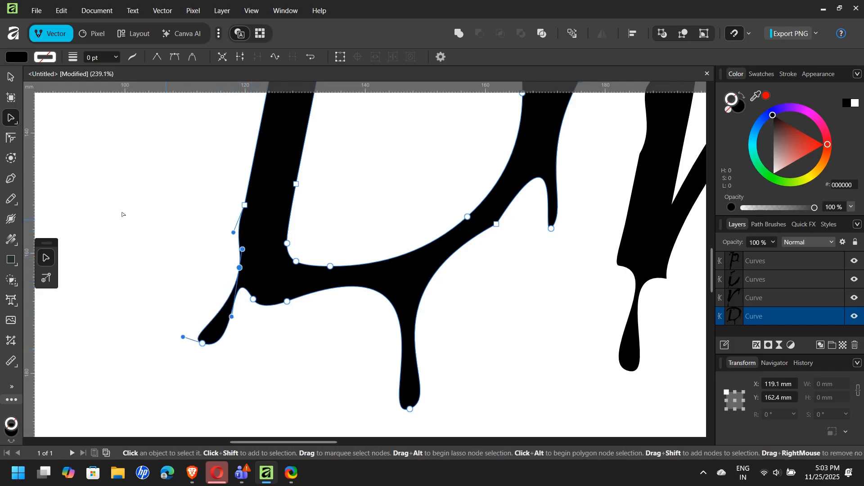
Select all four letter curves of the word and group them
key(v)
scroll(270, 293, down, 5)
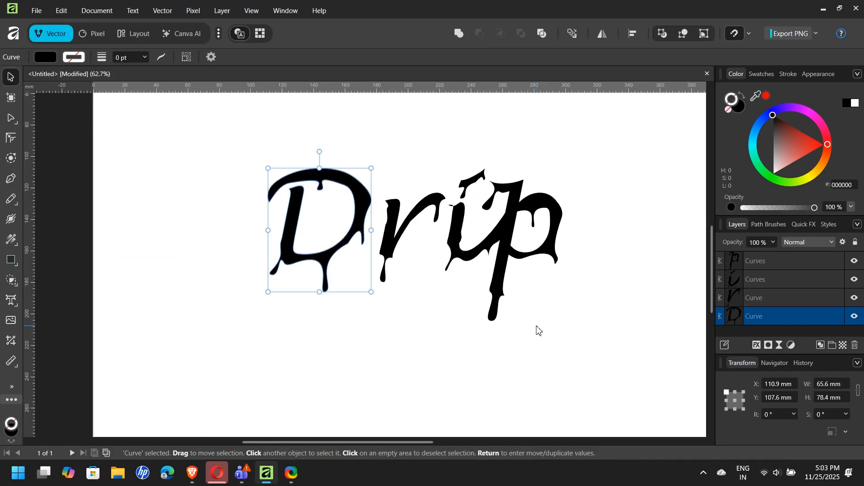
click(554, 323)
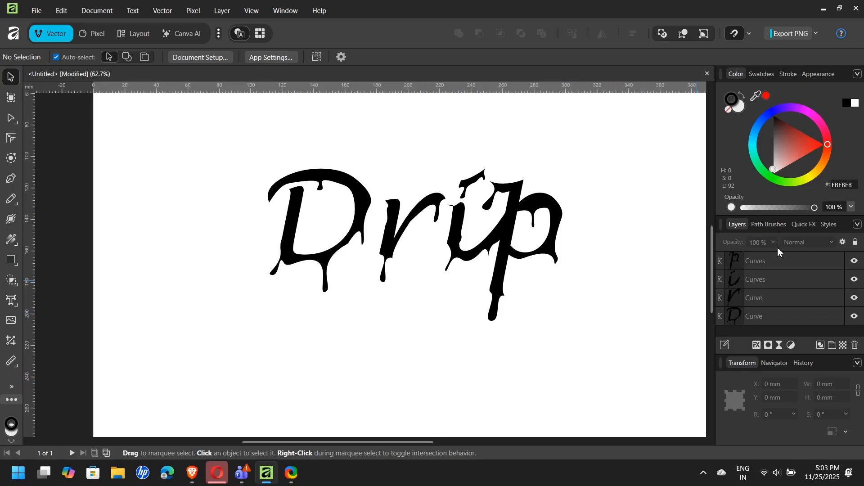
click(777, 261)
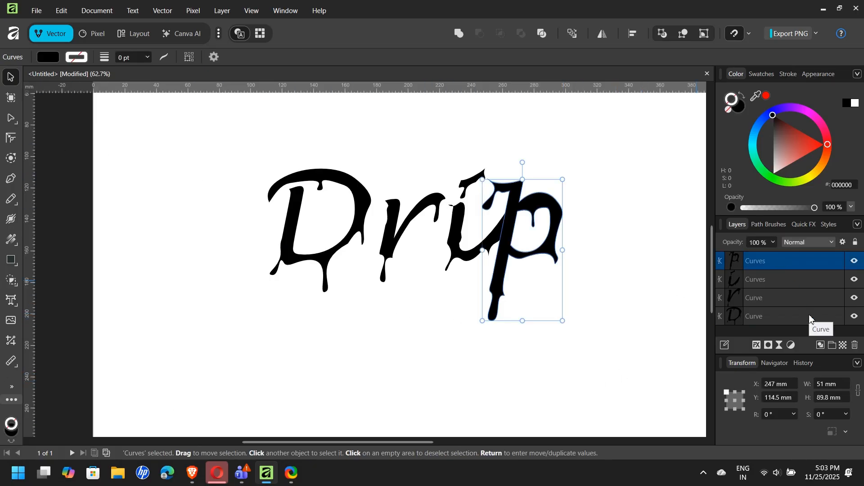
shift+click(809, 315)
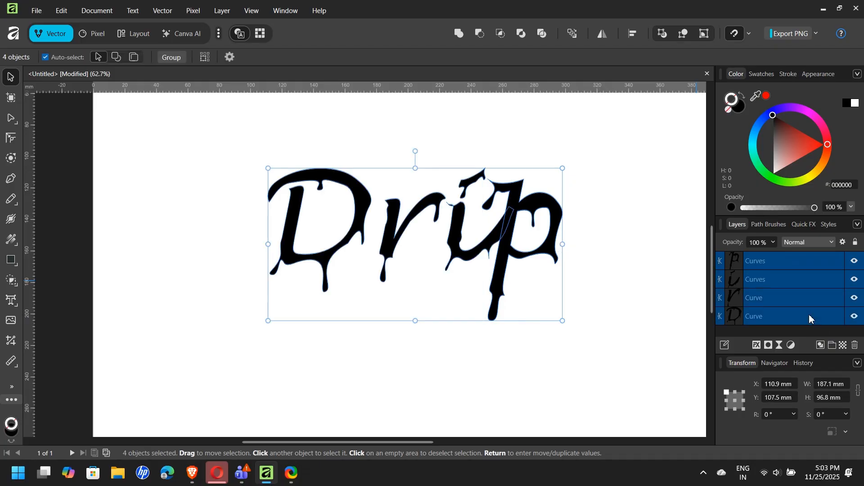
right_click(809, 314)
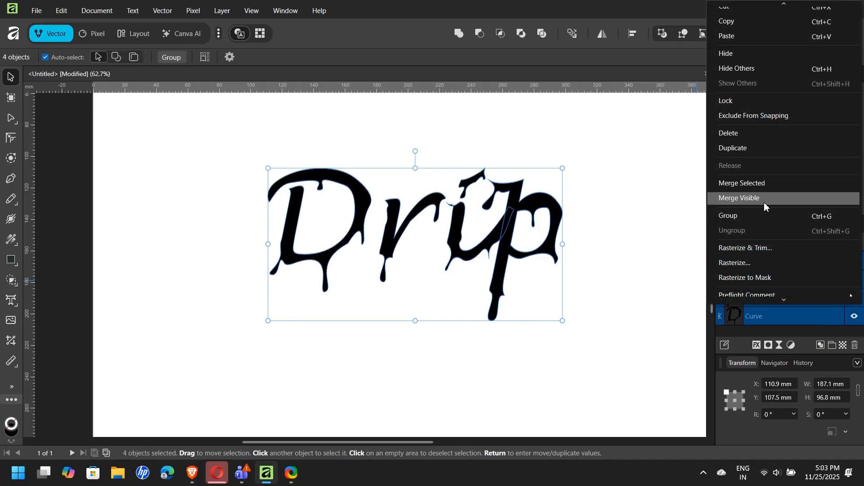
click(760, 216)
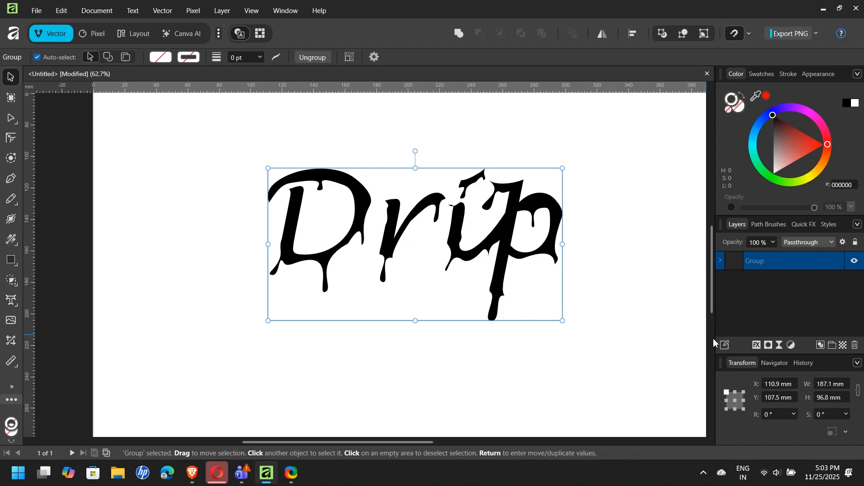
Add a live Liquify filter to the letter group and open it for editing in the Pixel workspace
click(779, 346)
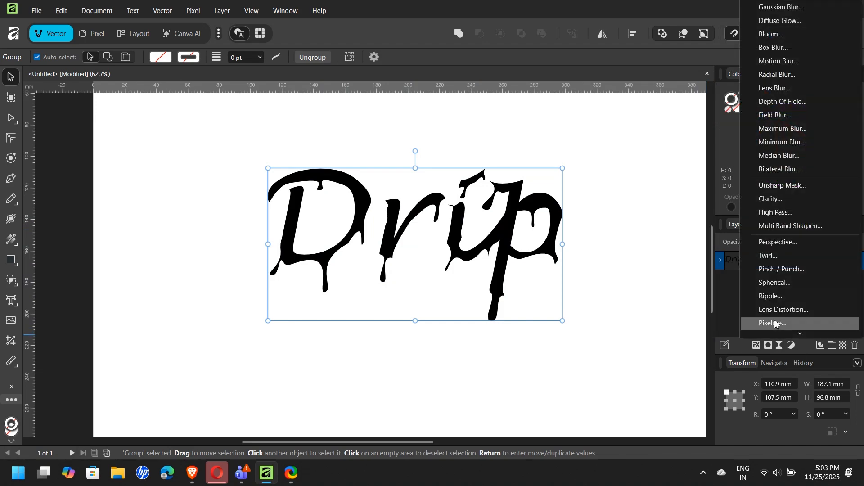
scroll(773, 304, down, 2)
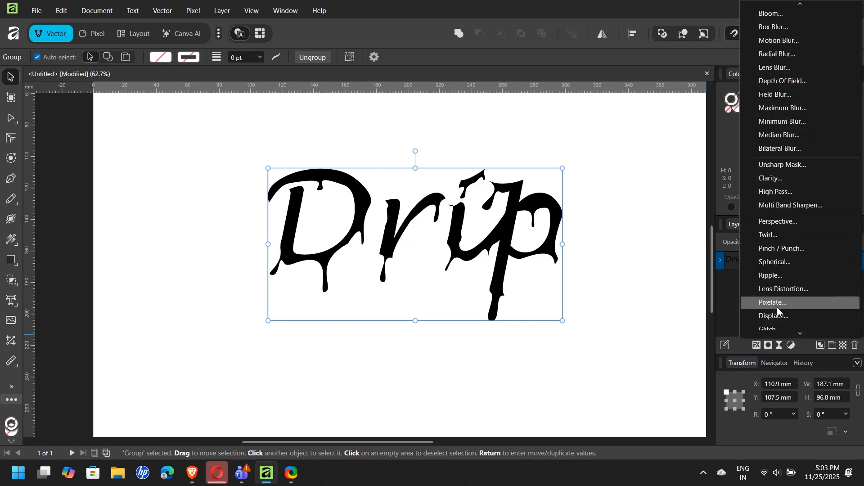
scroll(773, 309, down, 3)
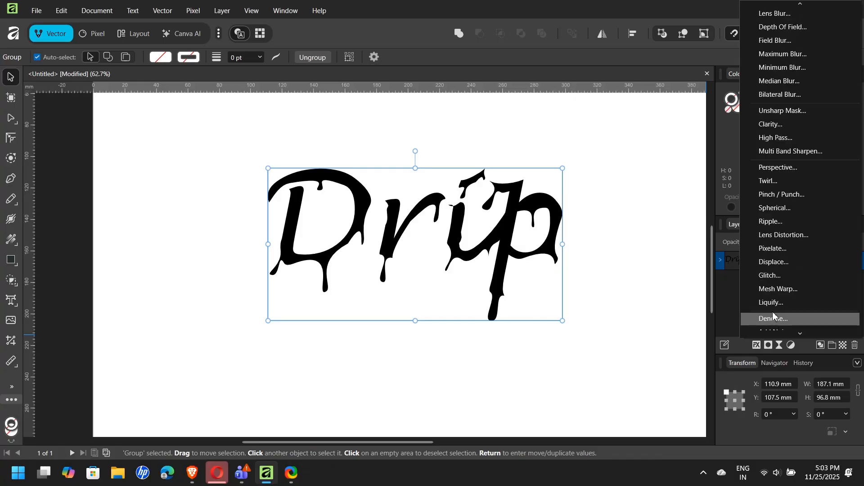
scroll(774, 317, down, 2)
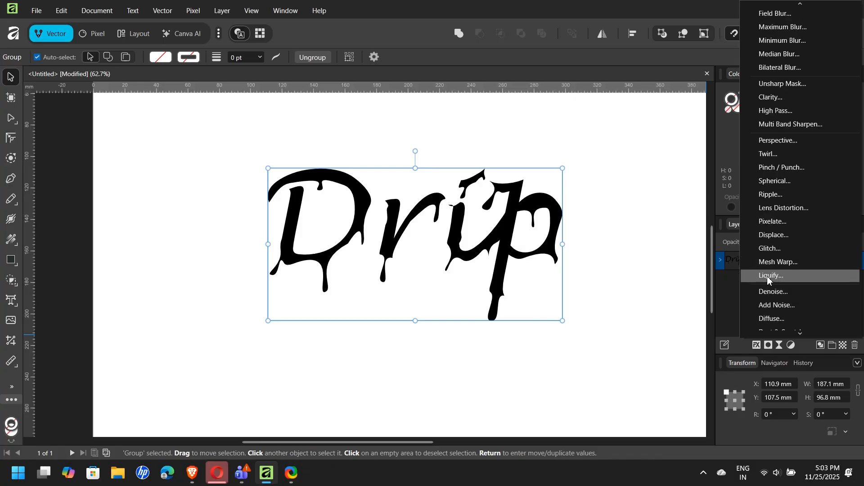
click(765, 276)
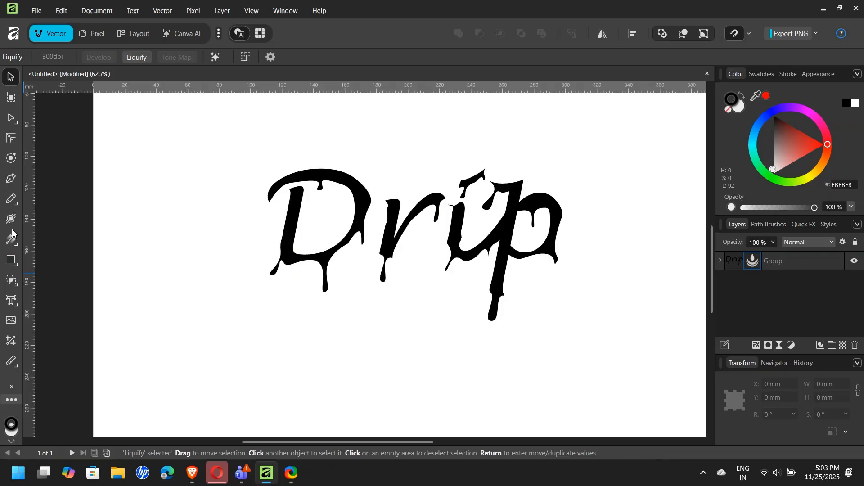
click(90, 35)
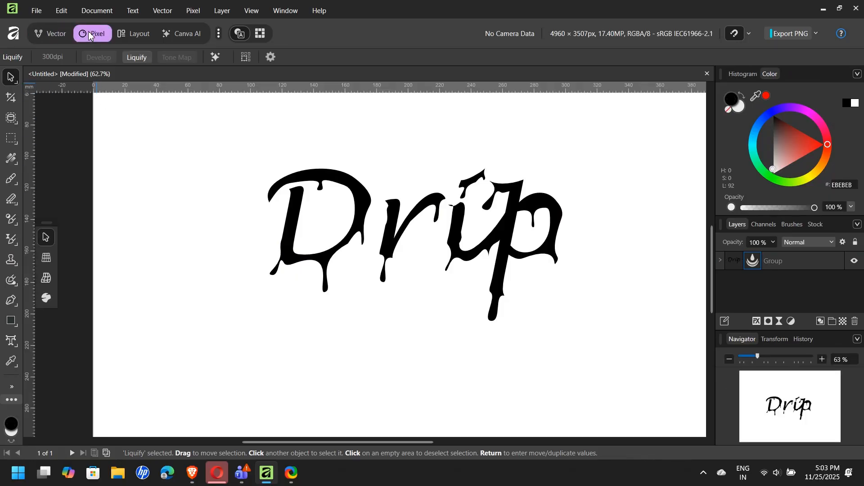
click(753, 261)
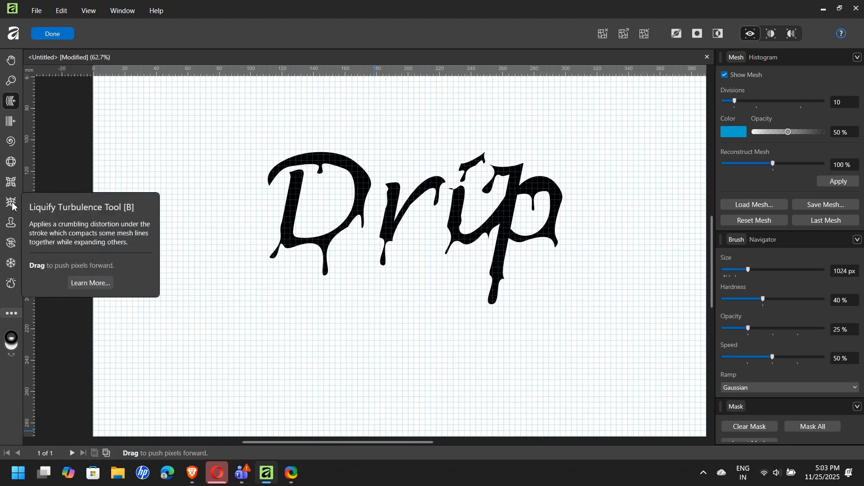
Roughen the edges of the letters with the Liquify Turbulence tool at a brush size of 256 px
click(13, 206)
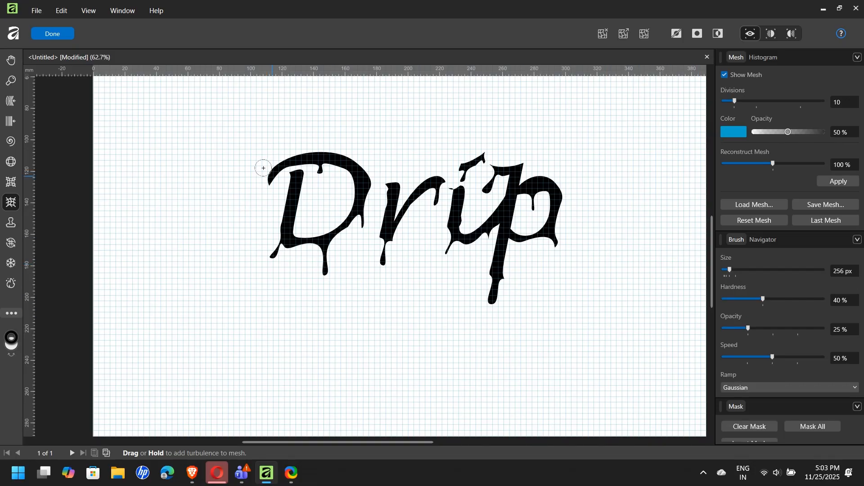
mouse_move(315, 154)
mouse_down()
mouse_move(261, 209)
mouse_move(280, 218)
mouse_move(281, 249)
mouse_move(307, 237)
mouse_move(329, 242)
mouse_move(369, 199)
mouse_move(327, 154)
mouse_move(299, 161)
mouse_move(327, 157)
mouse_up()
drag(333, 163, 296, 184)
mouse_move(296, 184)
mouse_down()
mouse_move(339, 197)
mouse_move(328, 222)
mouse_move(337, 219)
mouse_move(347, 187)
mouse_move(348, 199)
mouse_up()
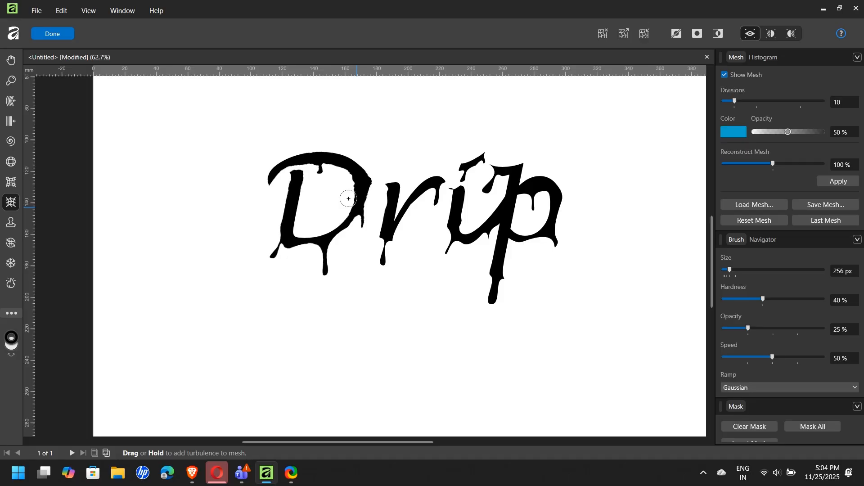
drag(349, 198, 349, 199)
mouse_move(266, 166)
mouse_down()
mouse_move(253, 179)
mouse_move(257, 166)
mouse_move(387, 195)
mouse_move(427, 160)
mouse_move(392, 197)
mouse_move(488, 228)
mouse_move(421, 221)
mouse_move(478, 161)
mouse_move(492, 174)
mouse_move(494, 242)
mouse_up()
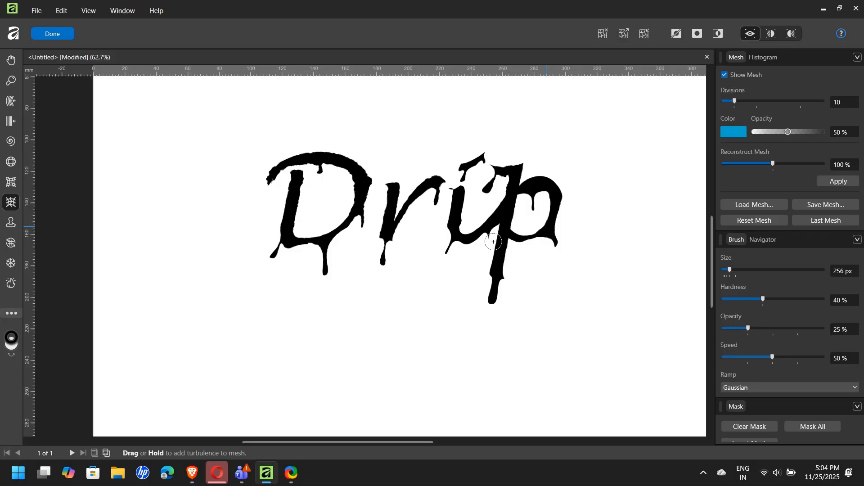
Set the turbulence brush speed to 67 % and apply the Liquify distortion
drag(772, 356, 789, 357)
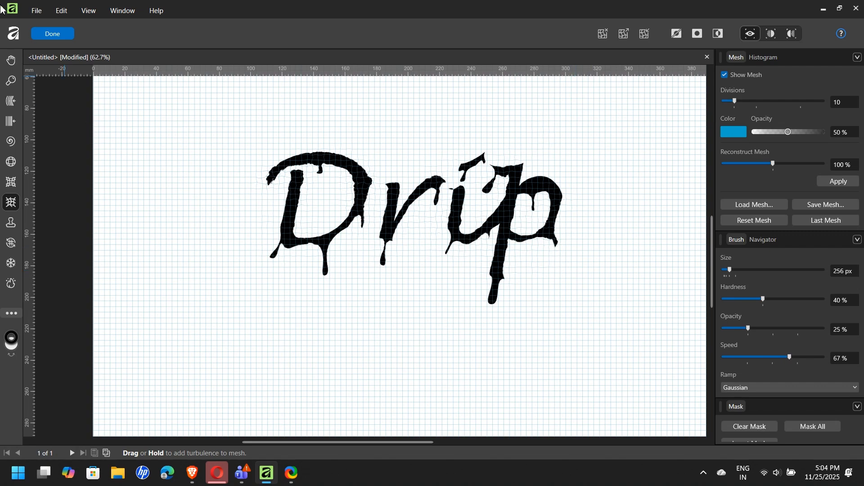
click(65, 39)
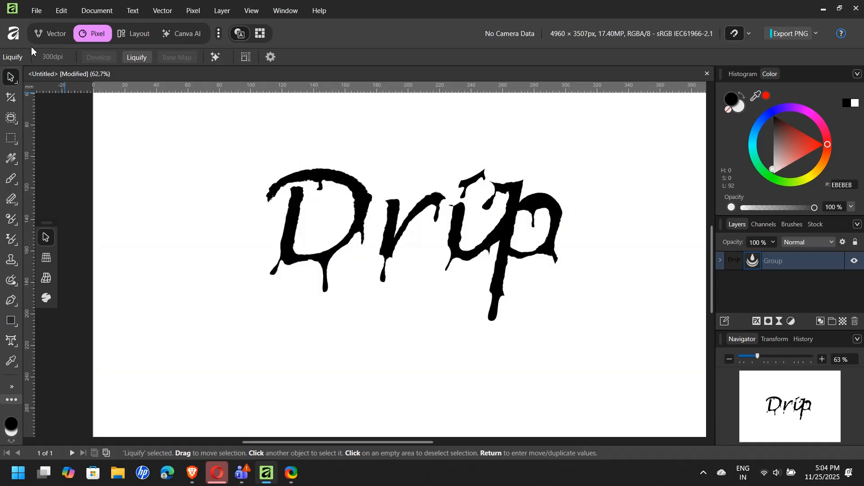